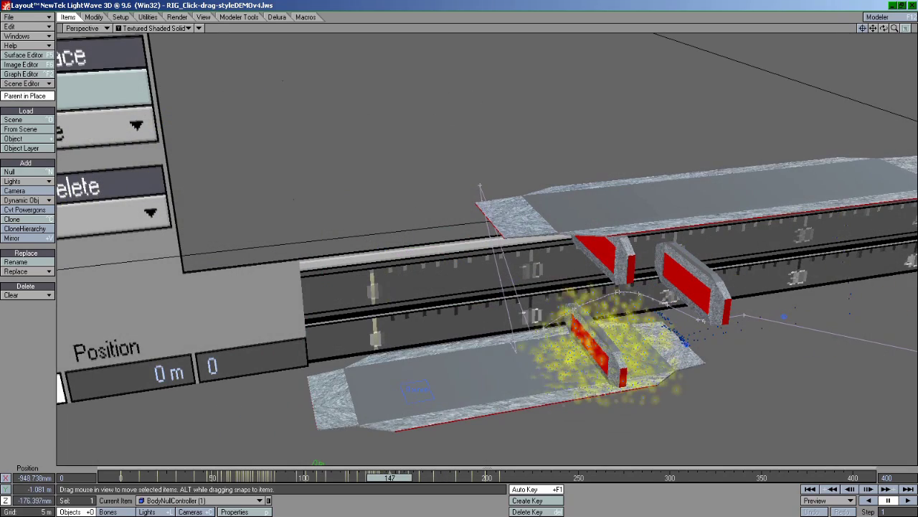
drag(389, 477, 288, 477)
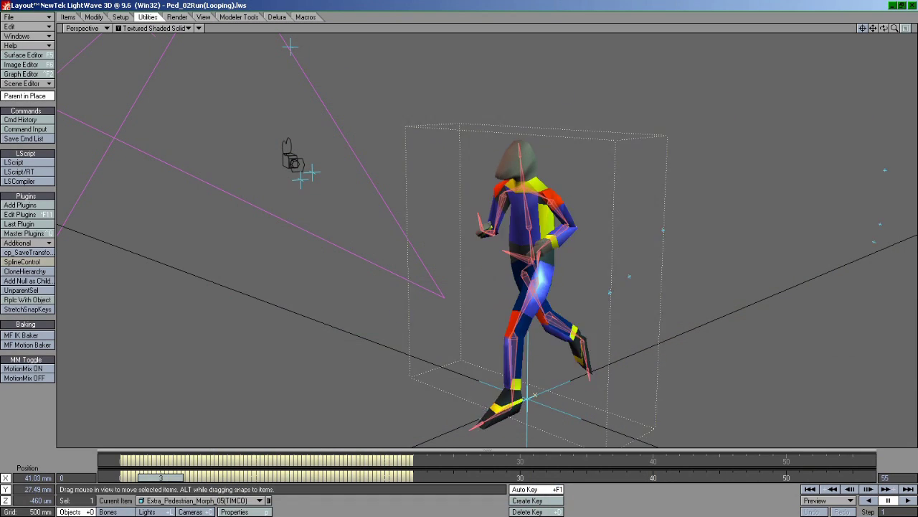
click(373, 314)
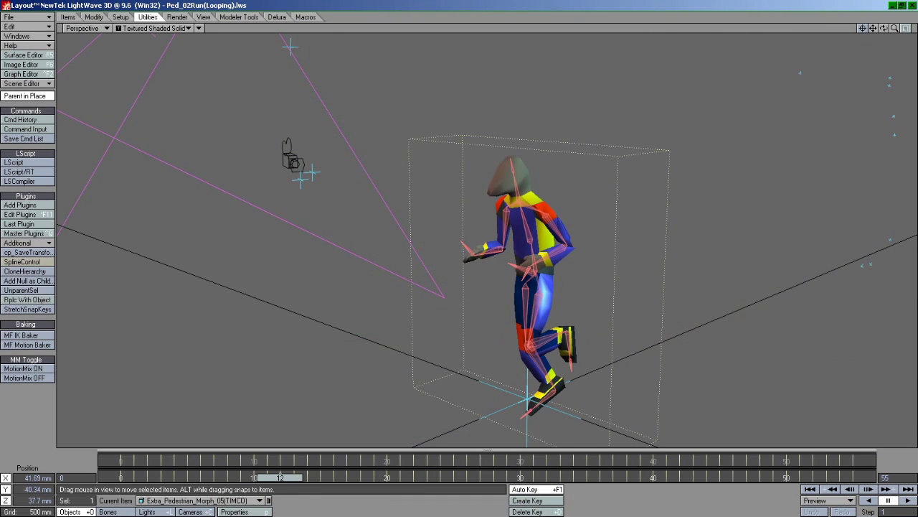
drag(279, 477, 574, 477)
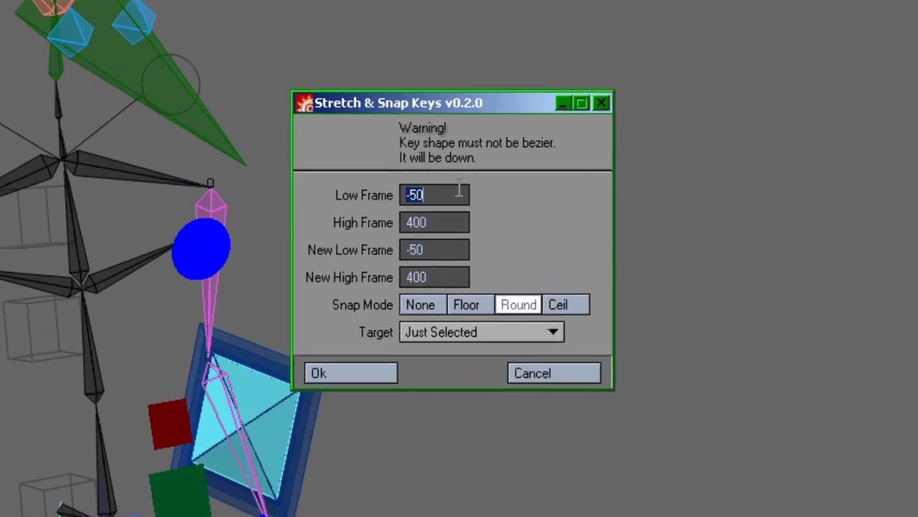
text(0)
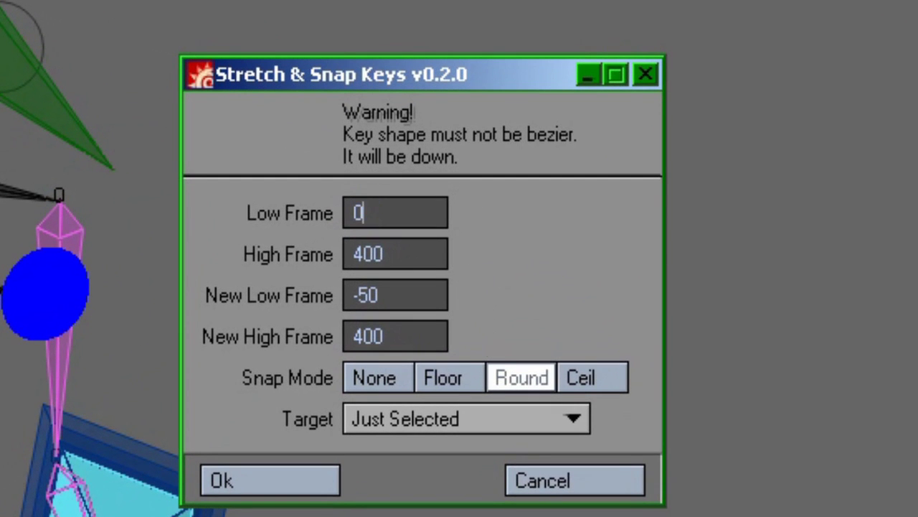
key(Tab)
text(0)
key(Tab)
key(shift+Tab)
key(shift+Tab)
key(Tab)
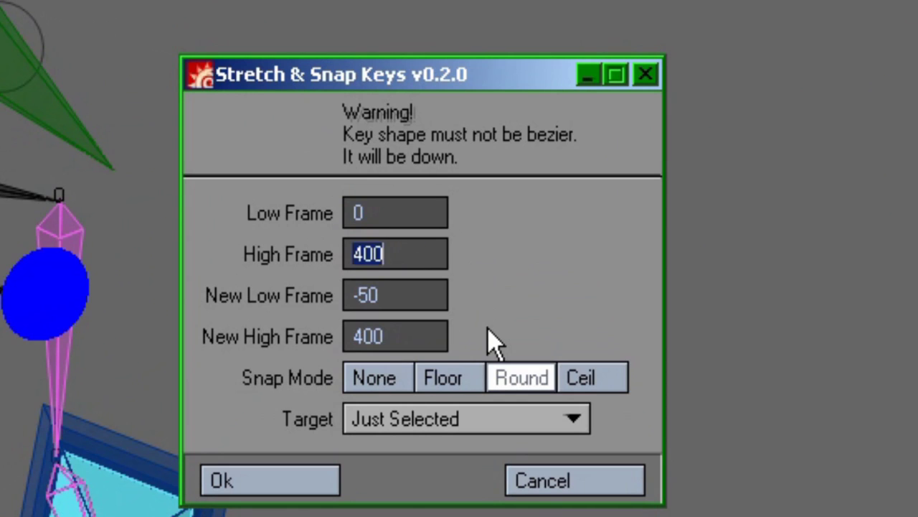
key(Tab)
key(Tab)
key(shift+Tab)
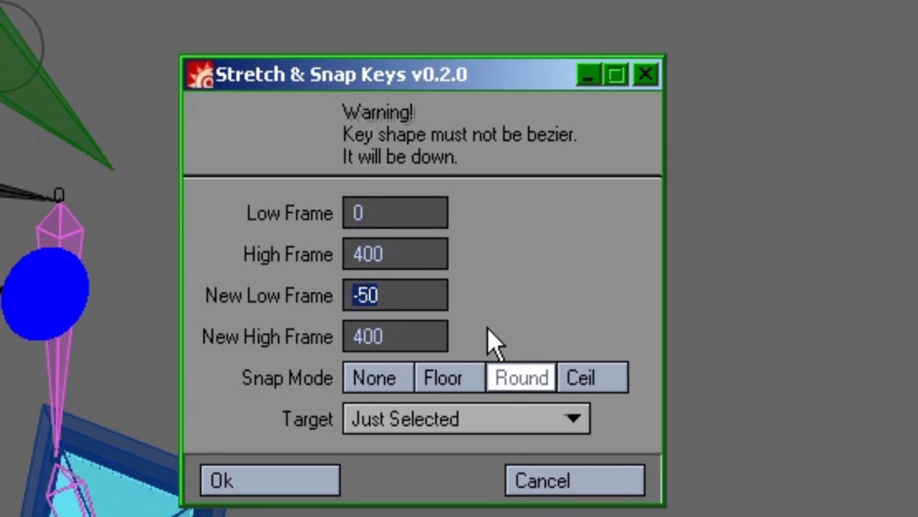
key(Tab)
click(539, 401)
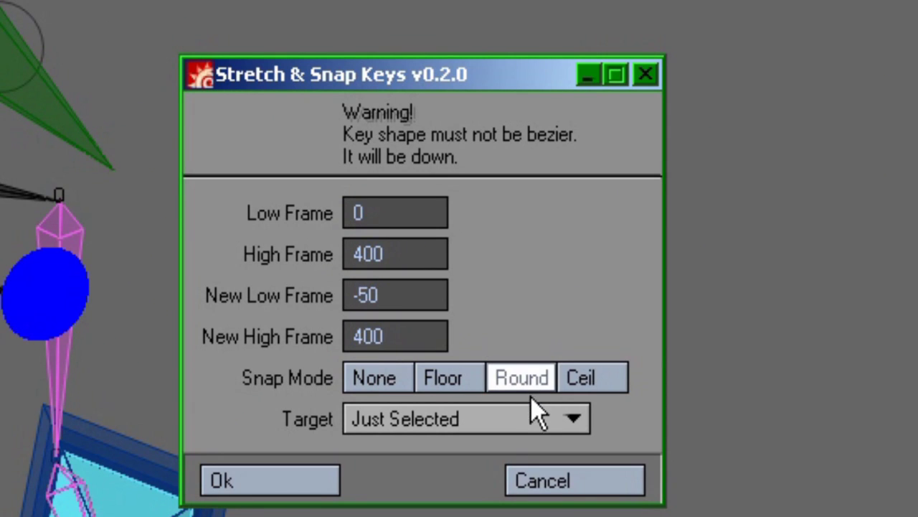
click(466, 423)
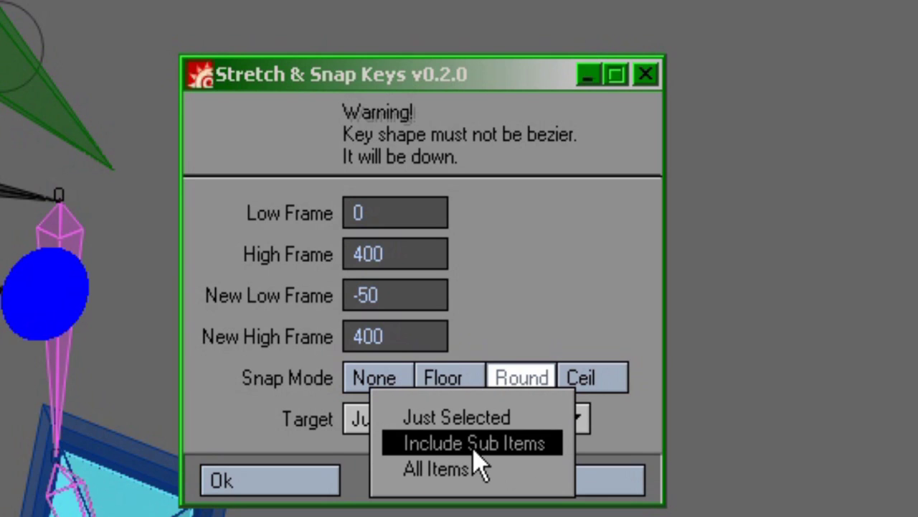
click(316, 453)
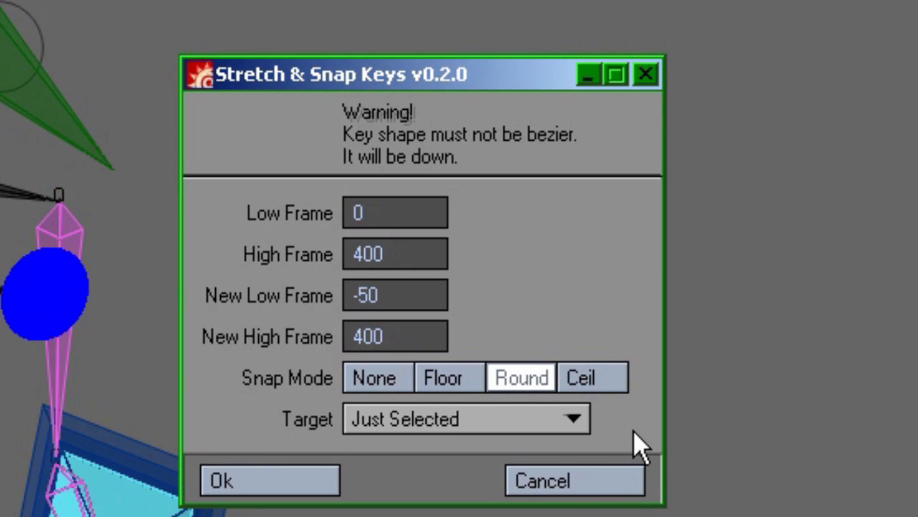
click(606, 480)
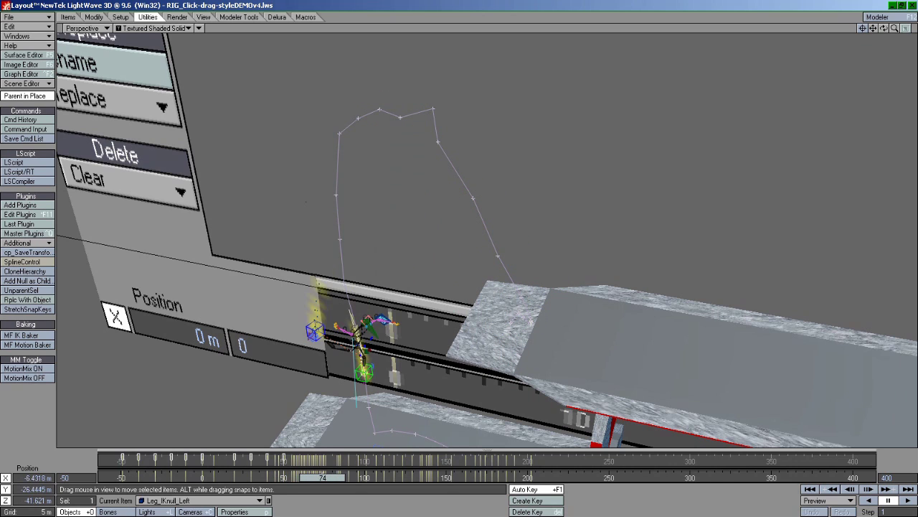
Set the source range of Stretch & Snap Keys to the jump section, low frame 61 and high frame 72
mouse_move(322, 481)
mouse_down()
mouse_move(333, 482)
mouse_move(278, 482)
mouse_move(305, 479)
mouse_up()
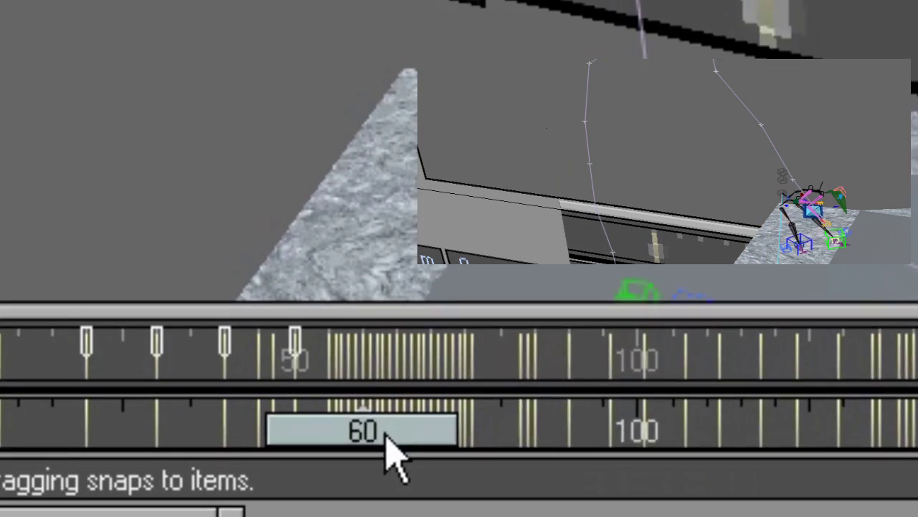
drag(385, 434, 421, 434)
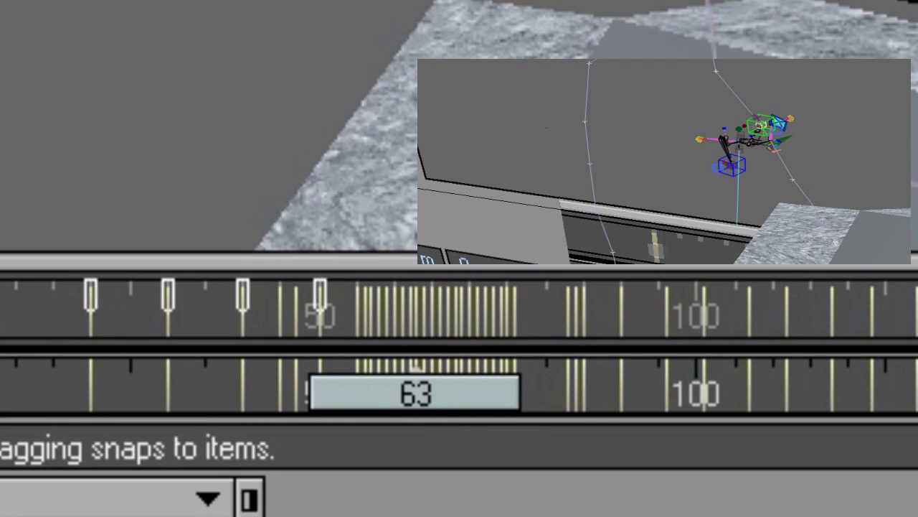
drag(416, 394, 394, 394)
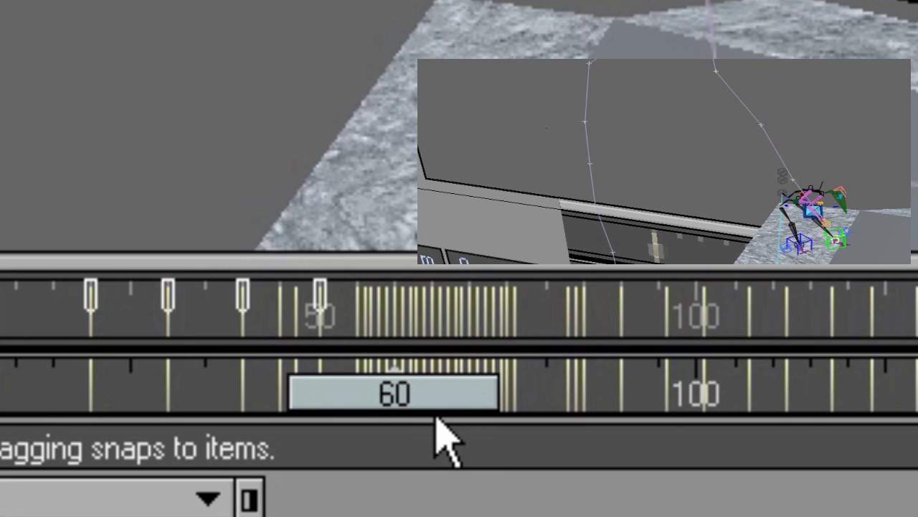
drag(436, 418, 502, 413)
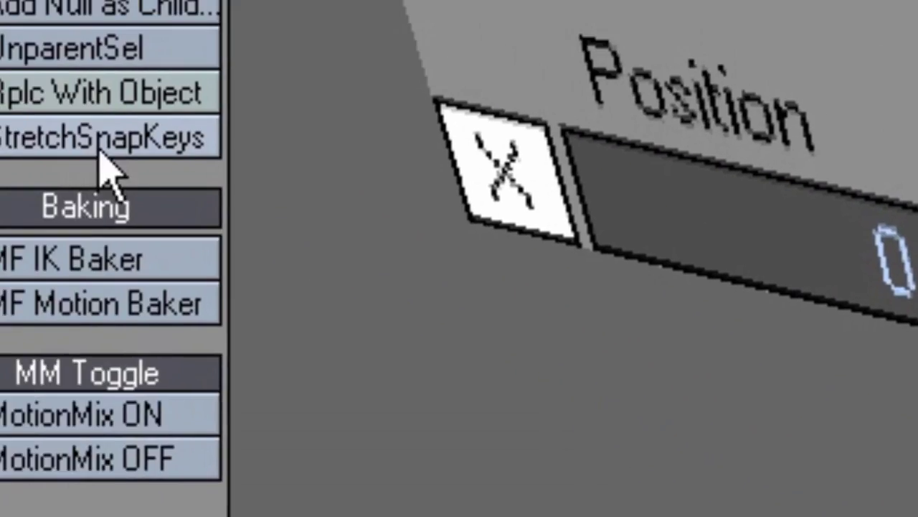
click(148, 365)
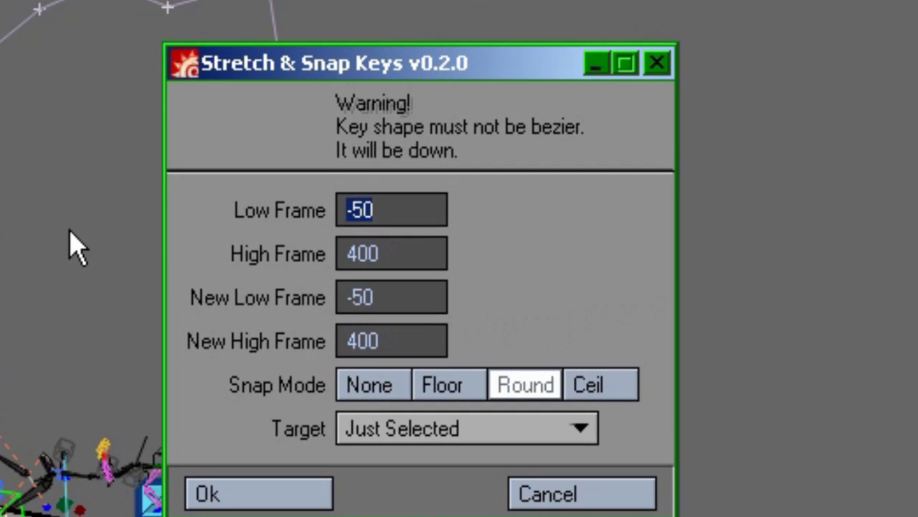
text(61)
key(Tab)
text(72)
key(Tab)
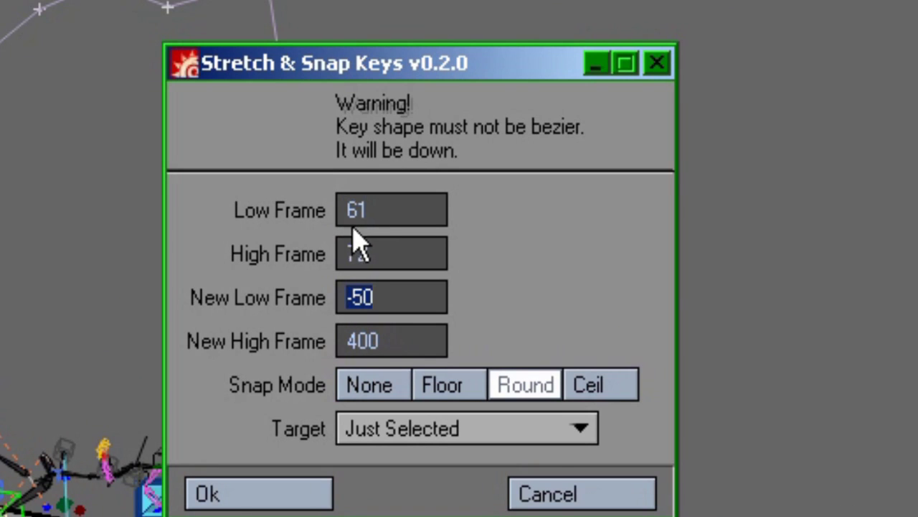
Stretch the keys of all items to a new range of frames 61 to 120, with snap mode Round
text(61)
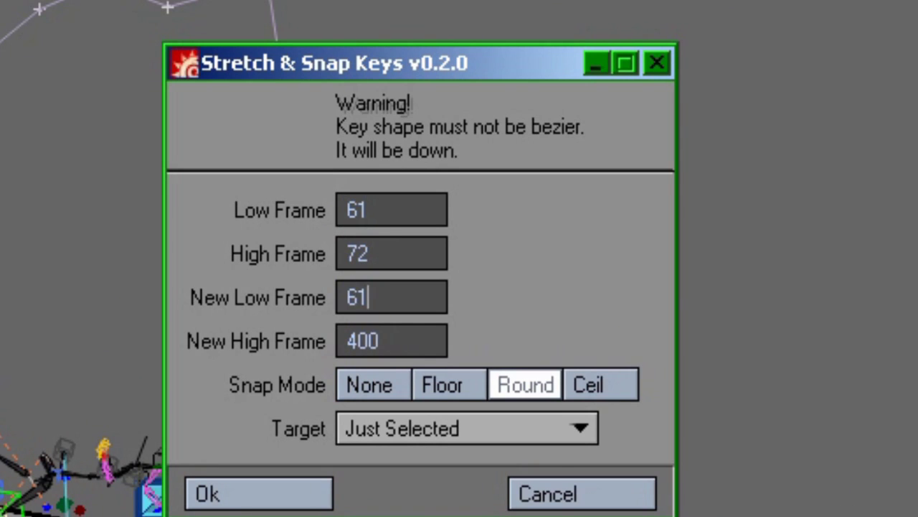
click(428, 341)
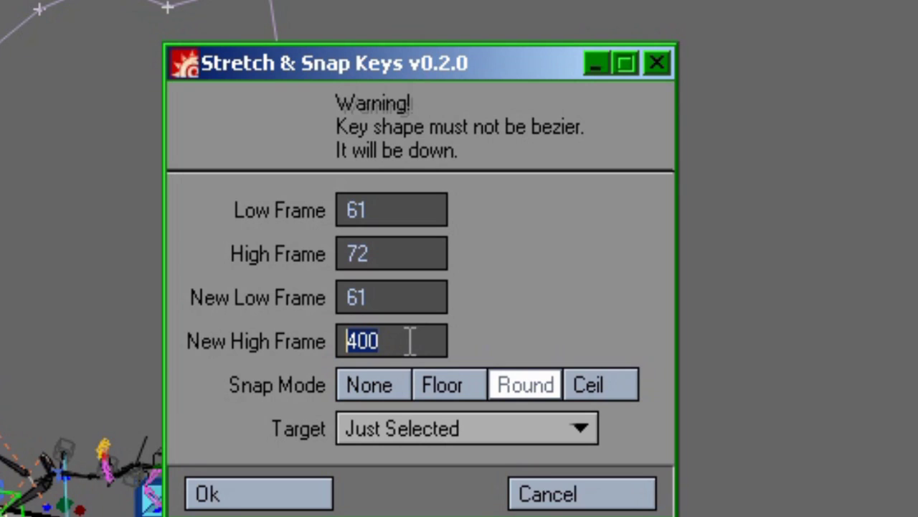
text(120)
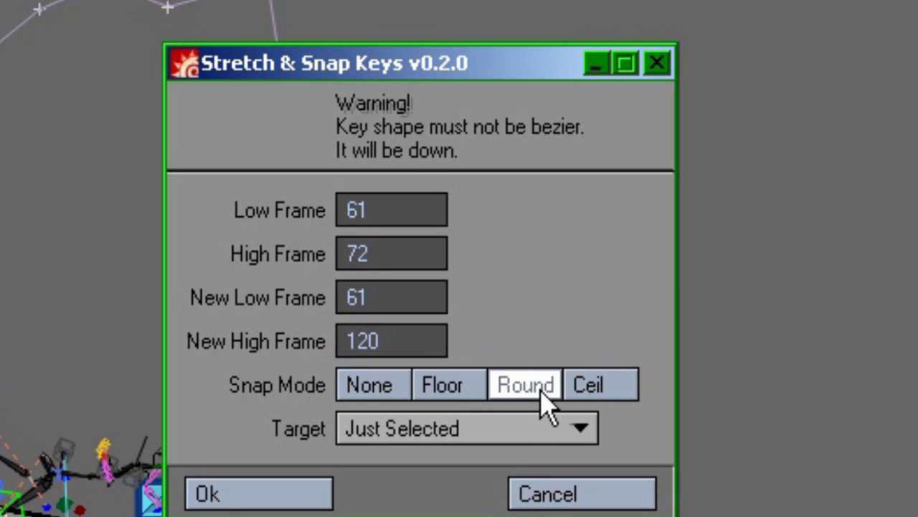
click(520, 435)
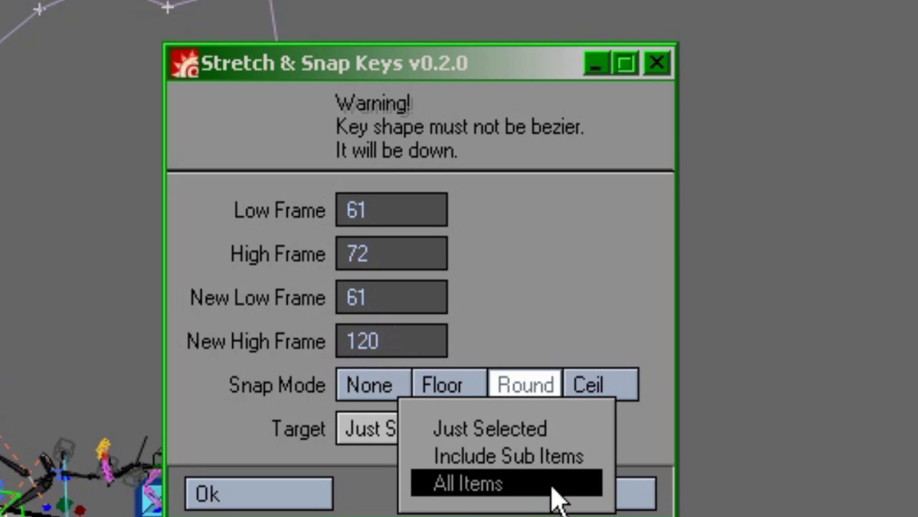
click(492, 491)
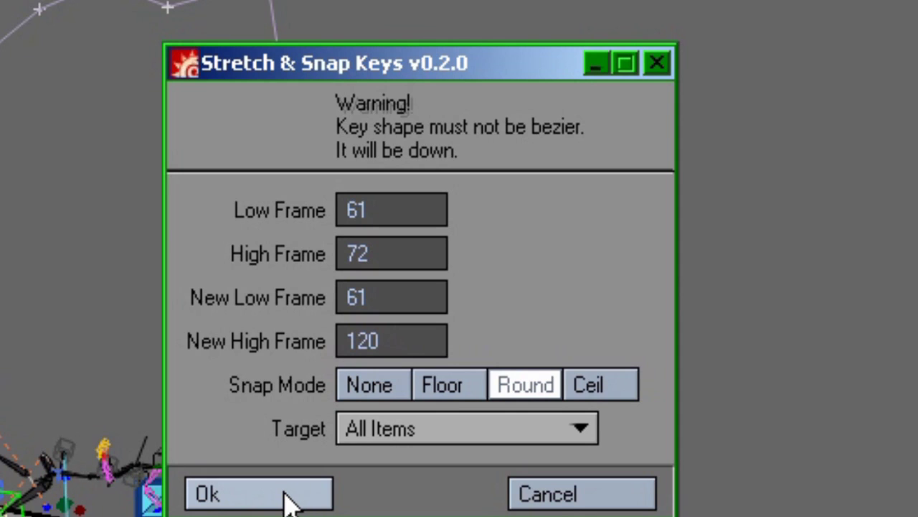
click(257, 497)
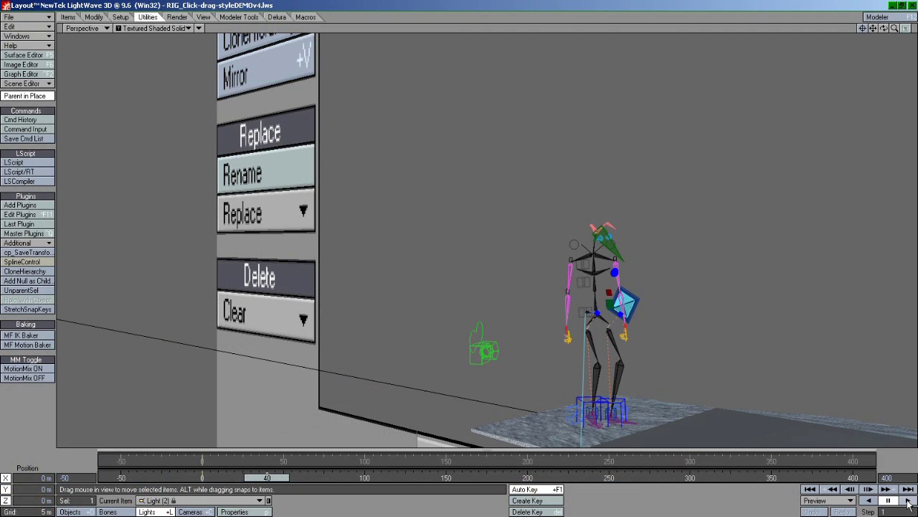
Play back and scrub the animation from several angles to examine the character's jump and the keyframe markers on the timeline model
click(908, 500)
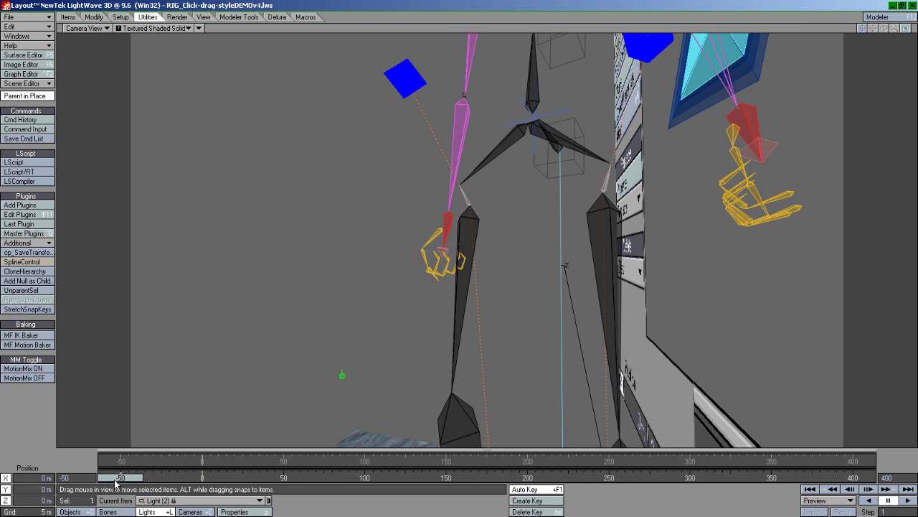
drag(115, 480, 165, 479)
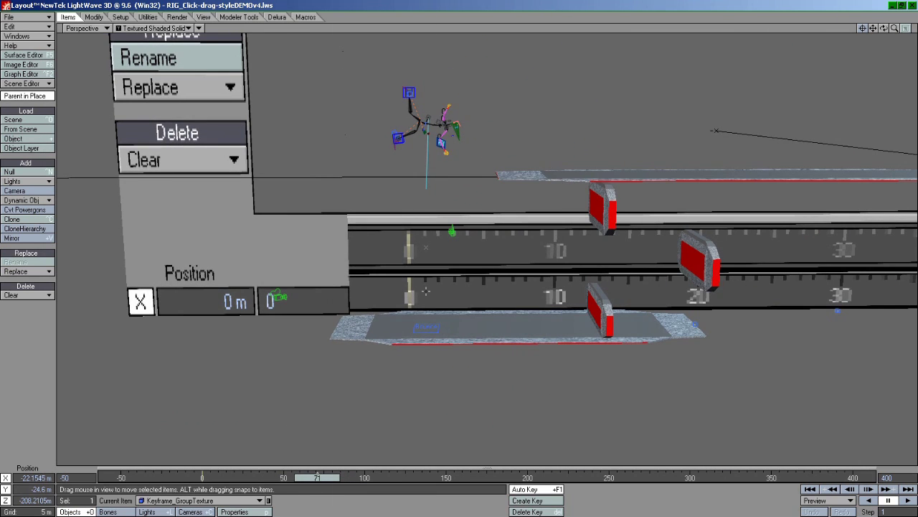
alt+shift+drag(426, 291, 427, 326)
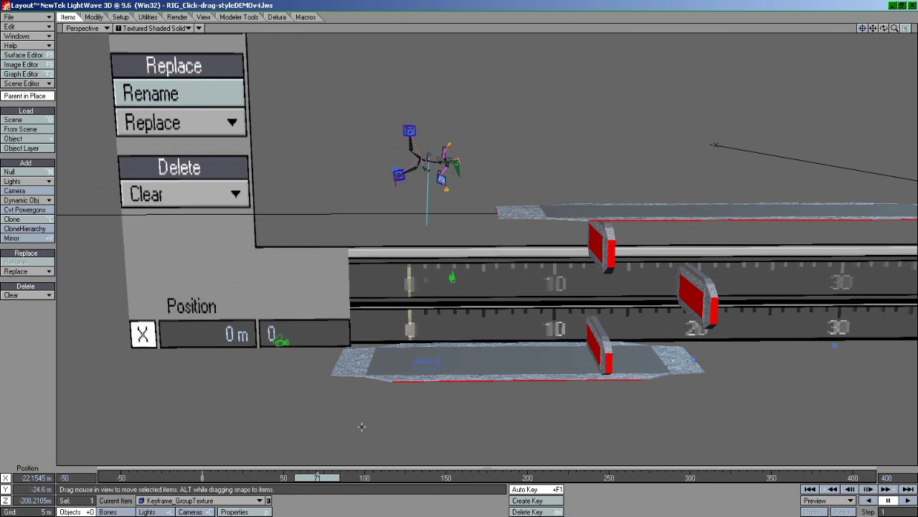
drag(327, 480, 350, 478)
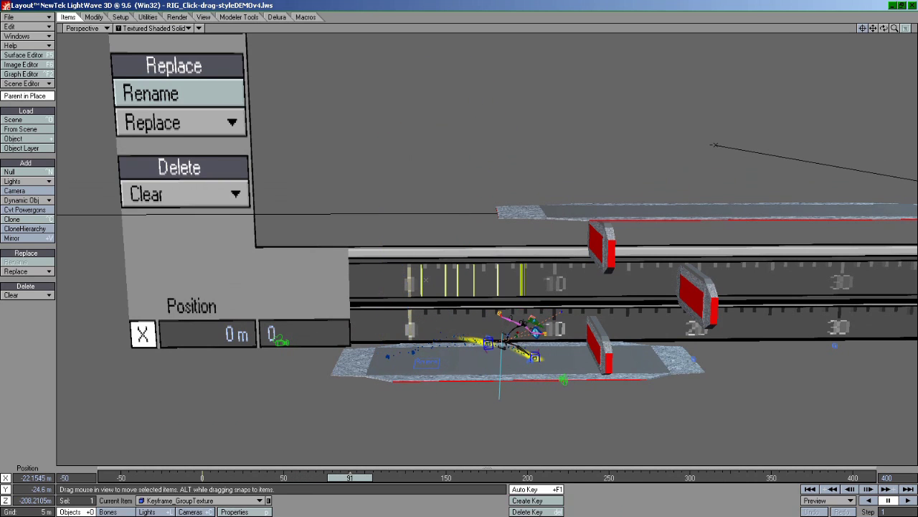
ctrl+alt+drag(401, 401, 478, 353)
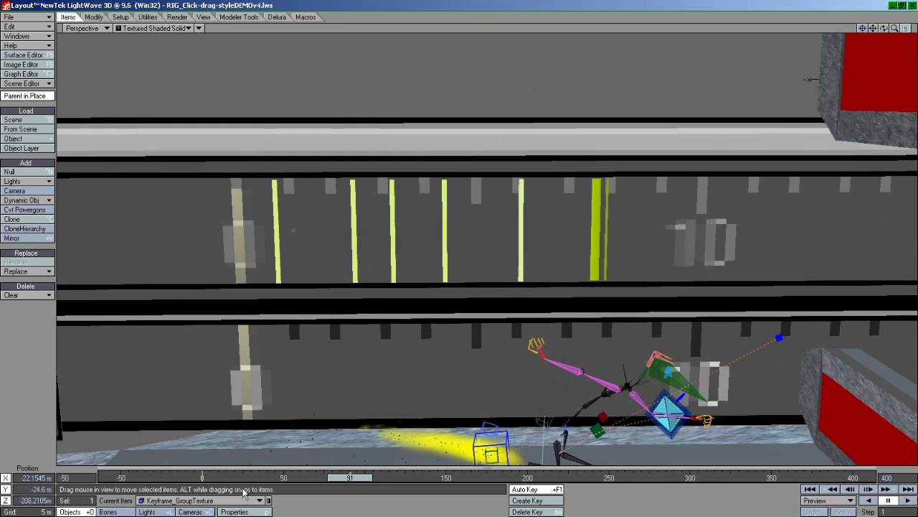
drag(349, 478, 369, 478)
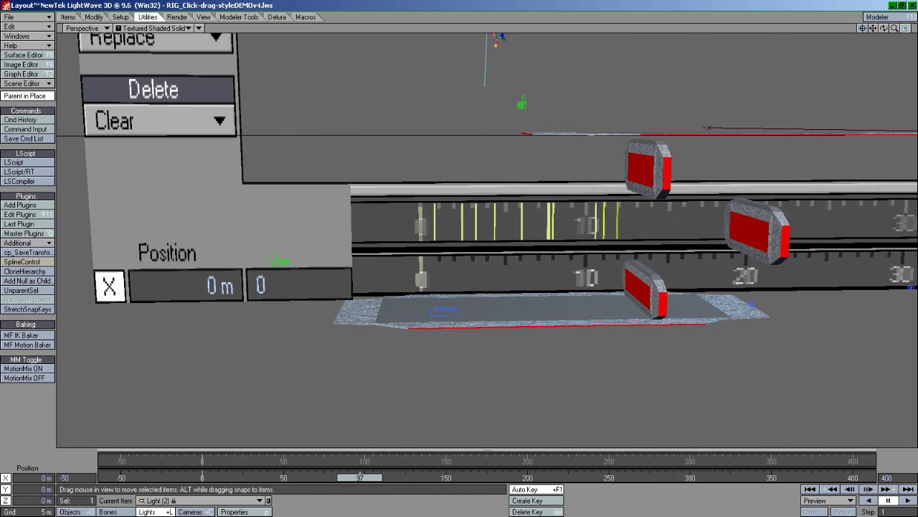
drag(360, 477, 324, 477)
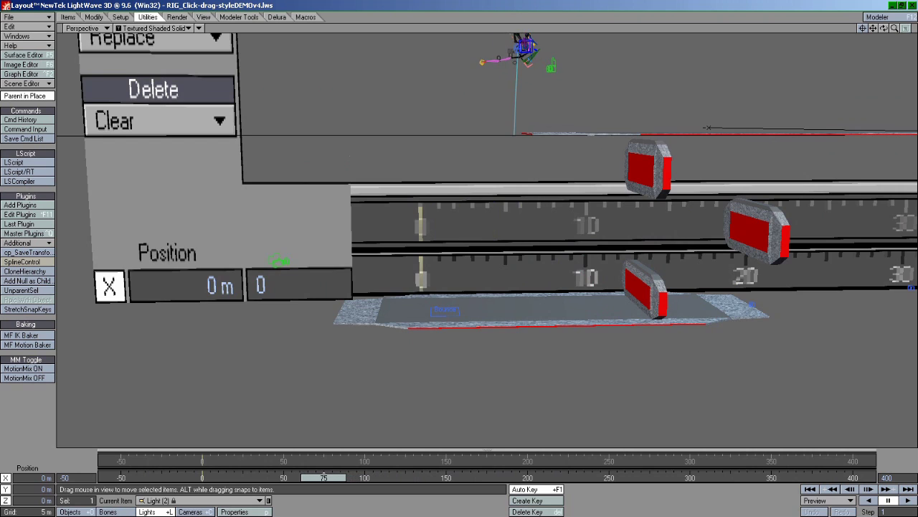
alt+shift+drag(541, 250, 541, 322)
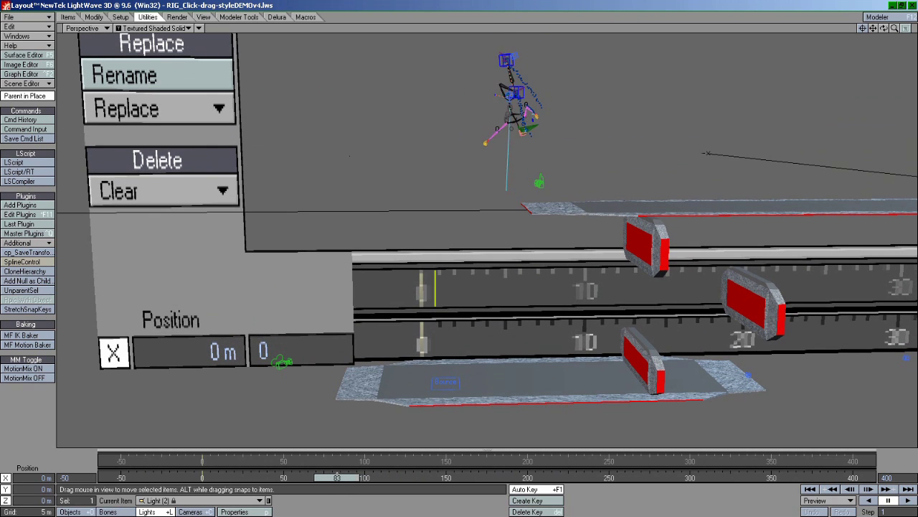
drag(337, 477, 391, 477)
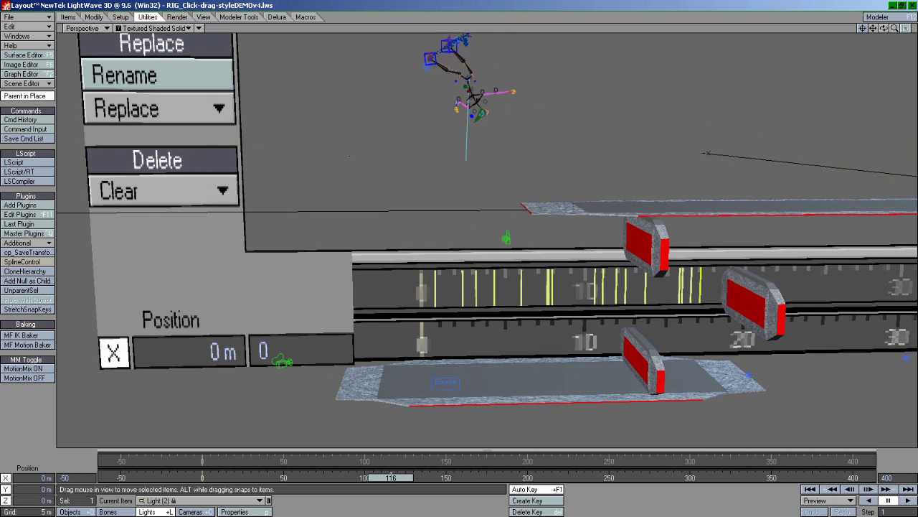
drag(507, 238, 495, 273)
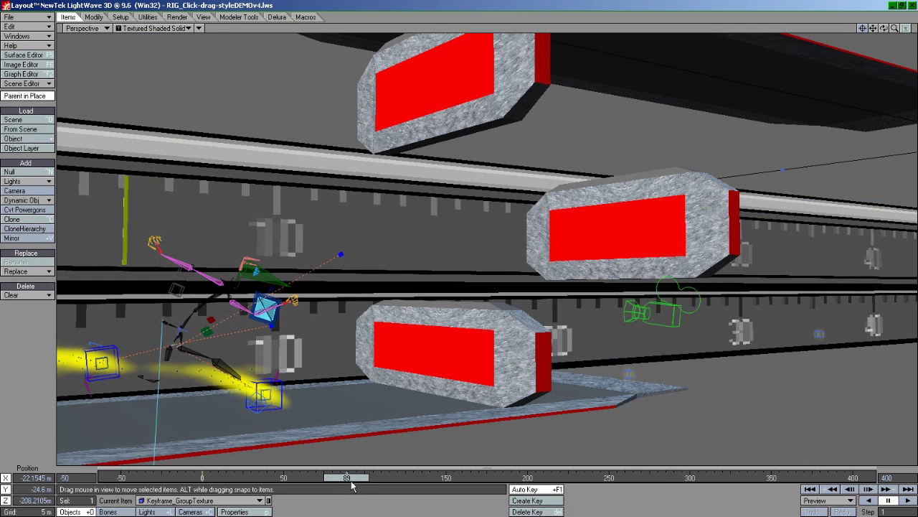
click(354, 470)
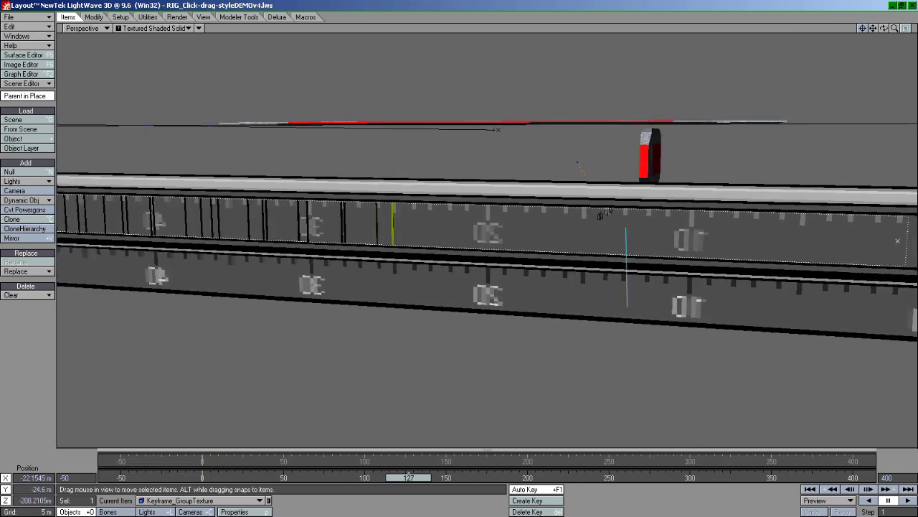
alt+shift+drag(108, 260, 270, 261)
alt+drag(377, 269, 302, 270)
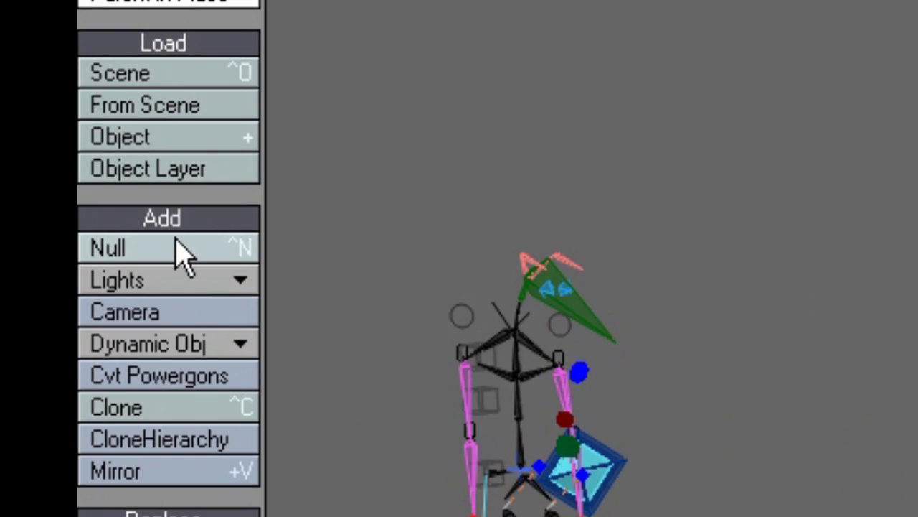
Add a null object to the scene with the default name Null
click(4, 177)
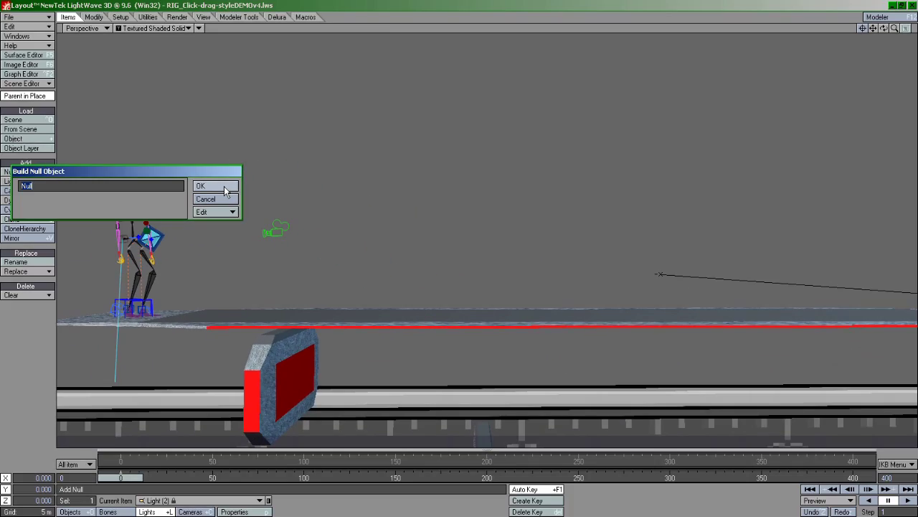
click(771, 301)
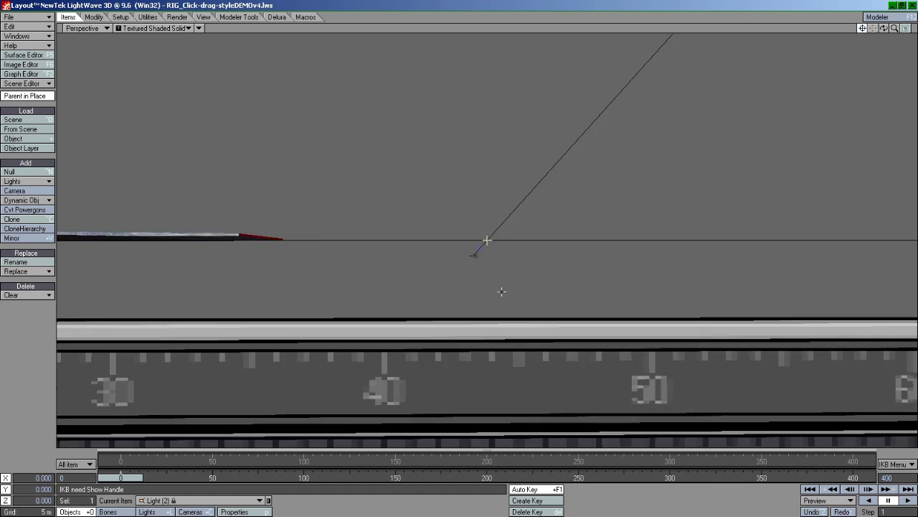
mouse_move(502, 291)
alt+mouse_down()
mouse_move(444, 280)
mouse_move(509, 279)
mouse_move(488, 280)
alt+mouse_up()
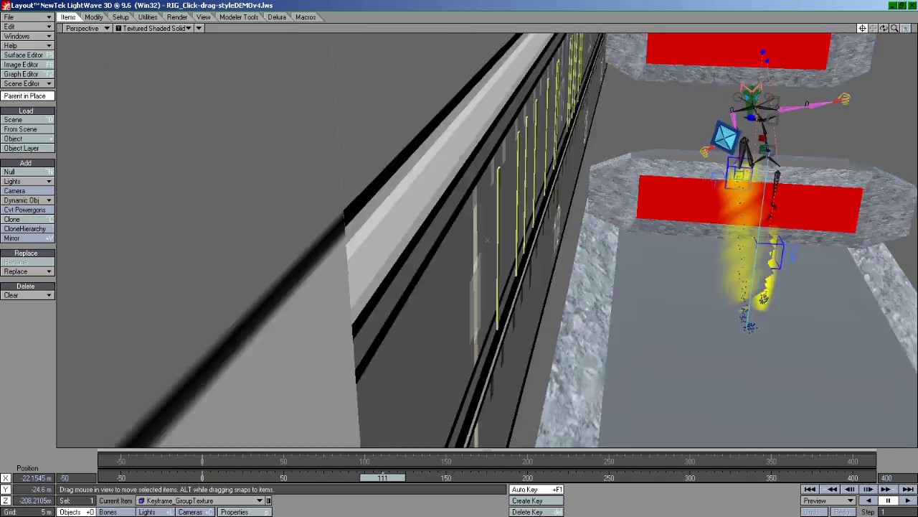
Open the displacement map texture of the Keyframe_GroupTexture object from its deformation properties
alt+drag(244, 240, 427, 245)
key(p)
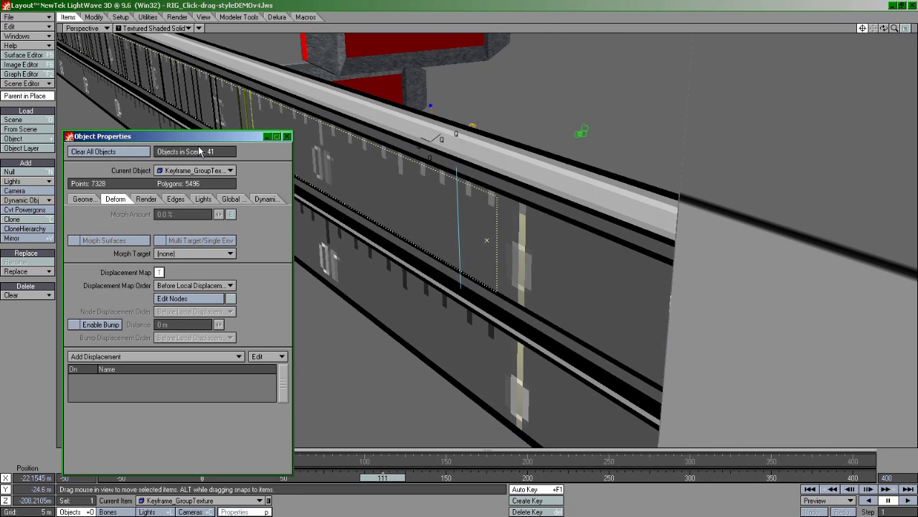
drag(197, 142, 424, 97)
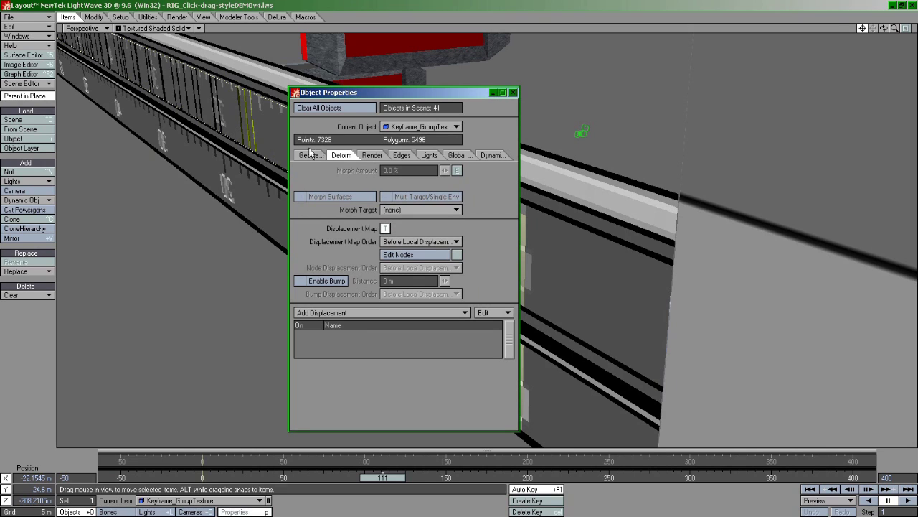
click(386, 228)
drag(678, 87, 427, 91)
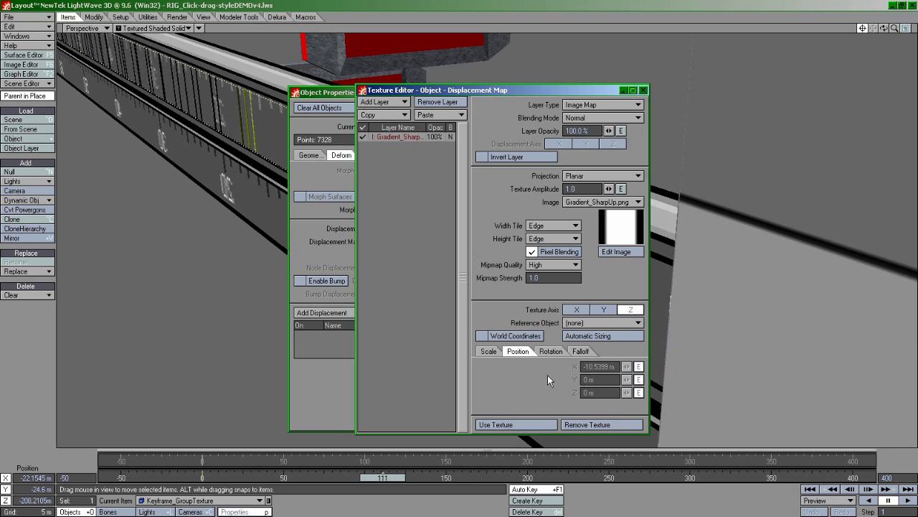
Copy the curve of the displacement texture's X position envelope and close the graph, texture and object property windows
click(640, 367)
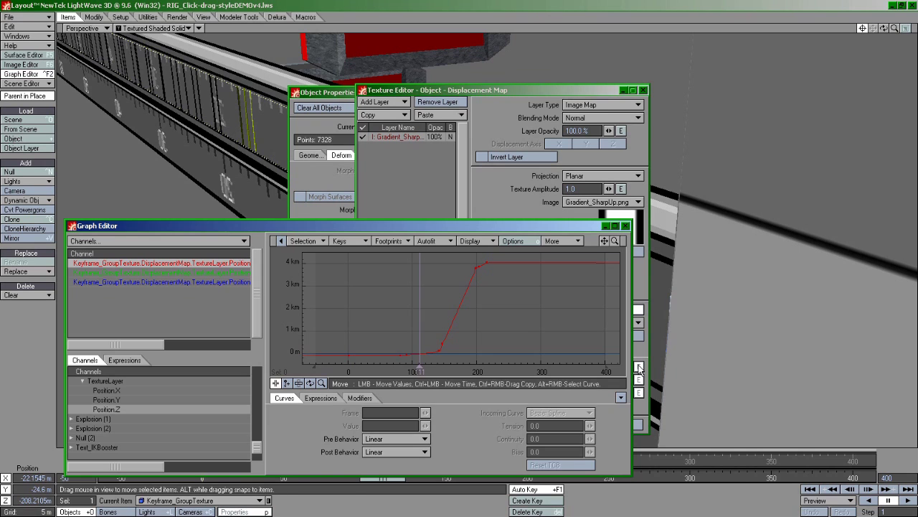
drag(509, 225, 584, 141)
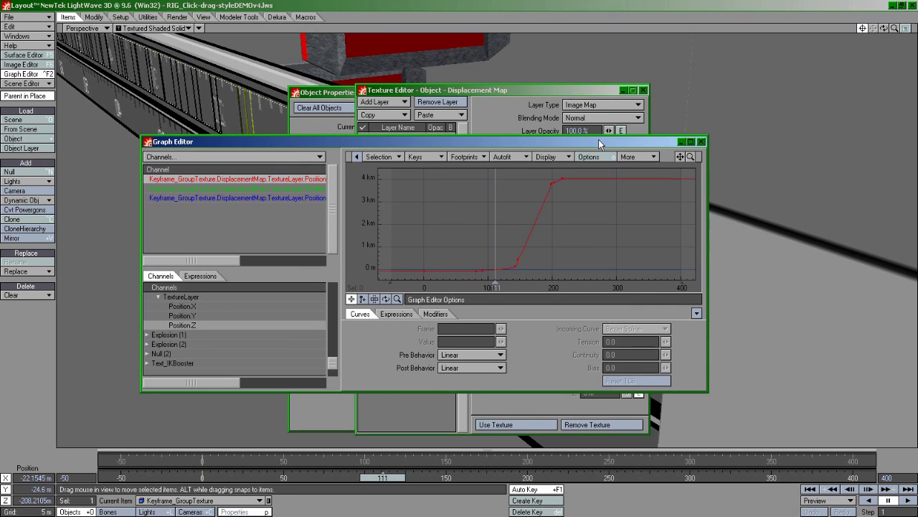
right_click(263, 181)
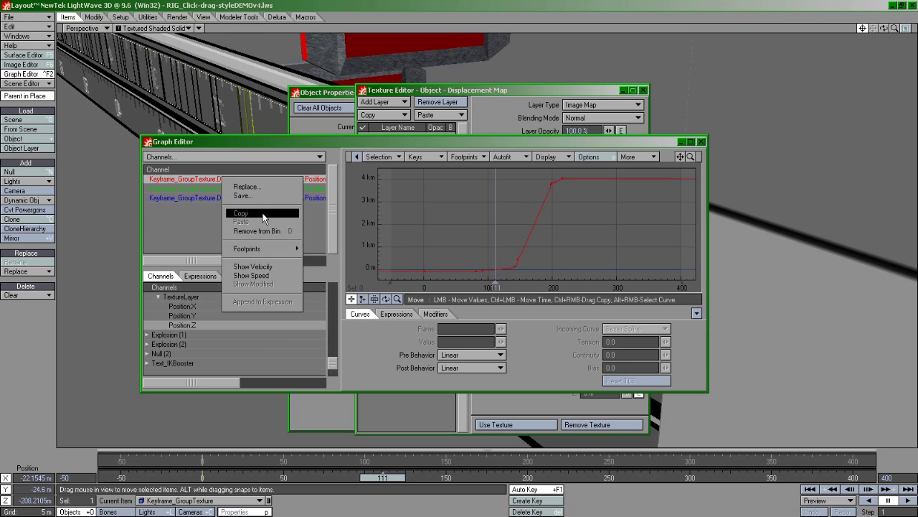
click(263, 214)
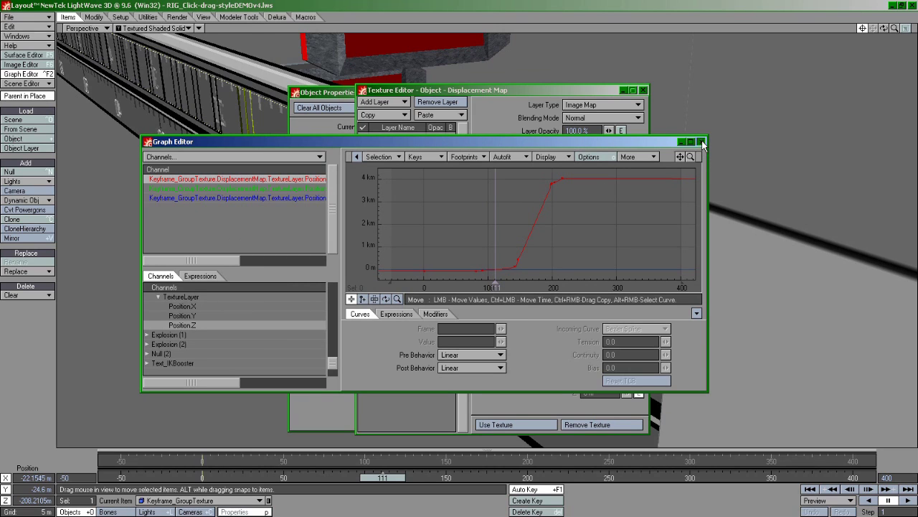
click(701, 142)
click(644, 90)
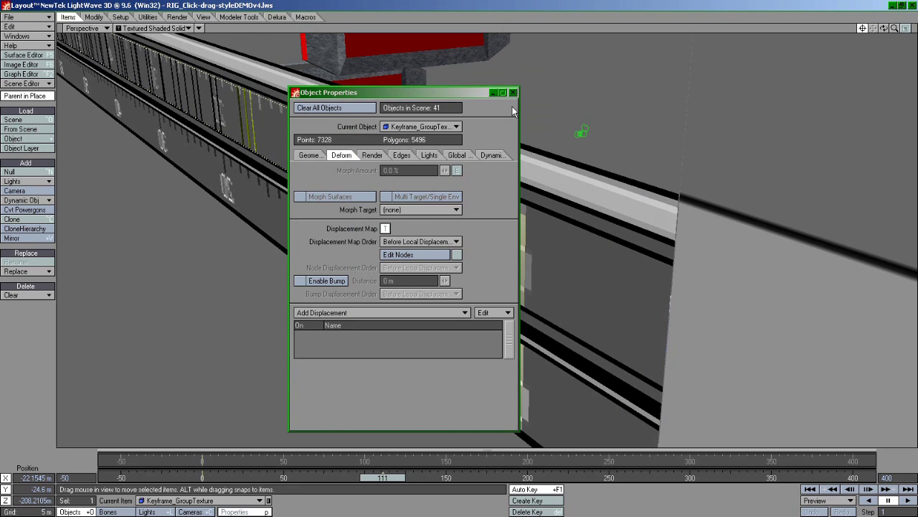
click(509, 91)
Paste the copied curve into the added null's Position.X channel and select the keys in the graph
alt+drag(552, 127, 316, 158)
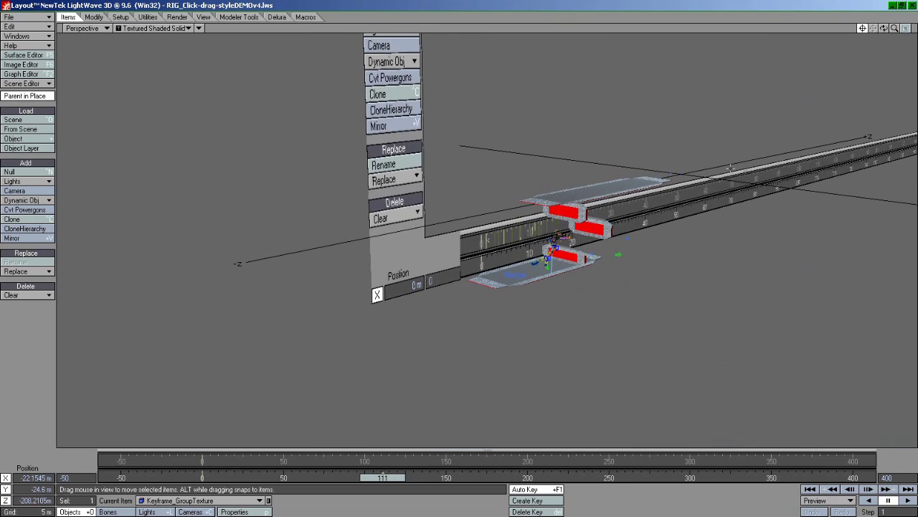
click(674, 173)
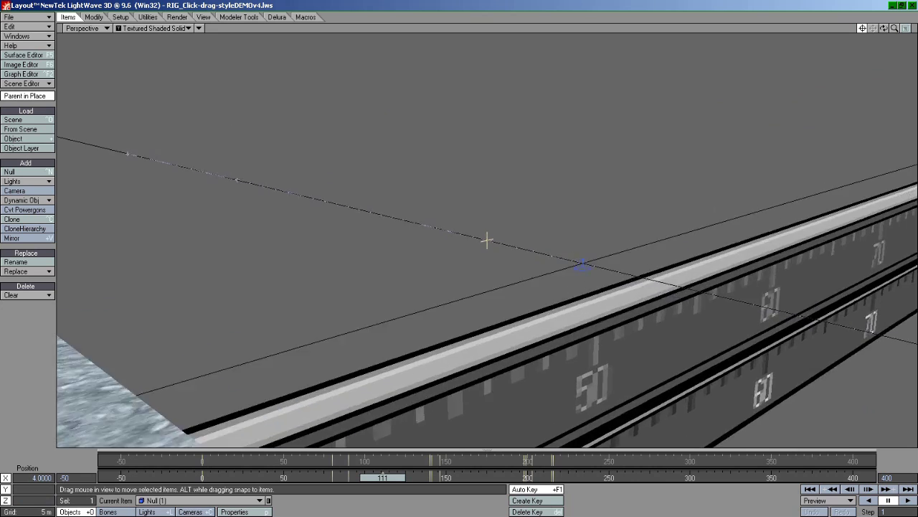
key(ctrl+F2)
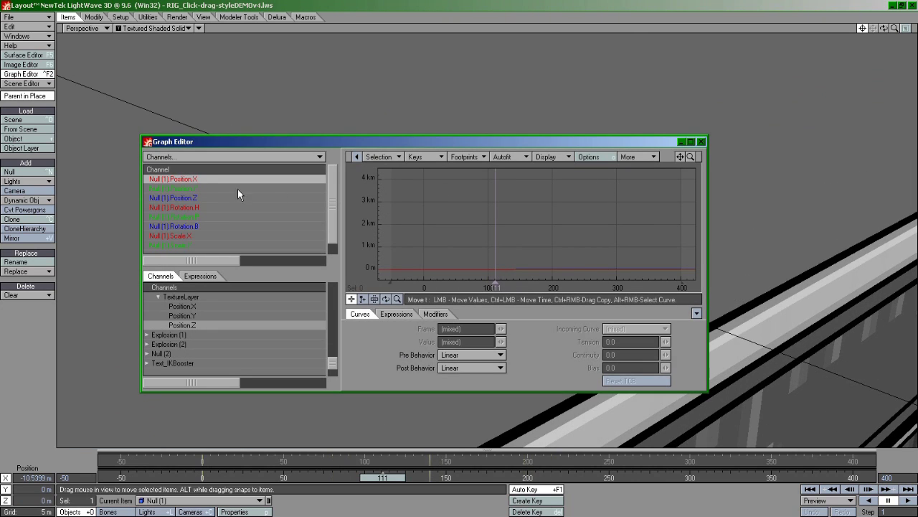
right_click(209, 181)
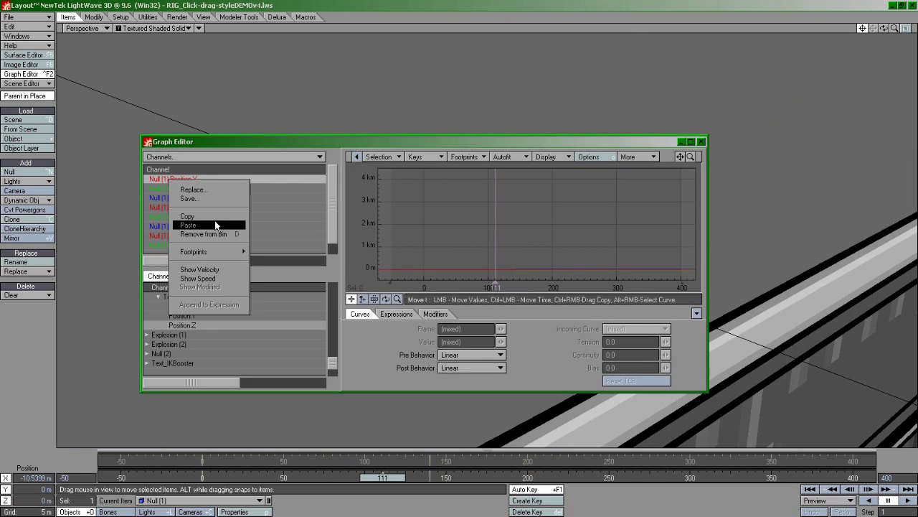
click(215, 225)
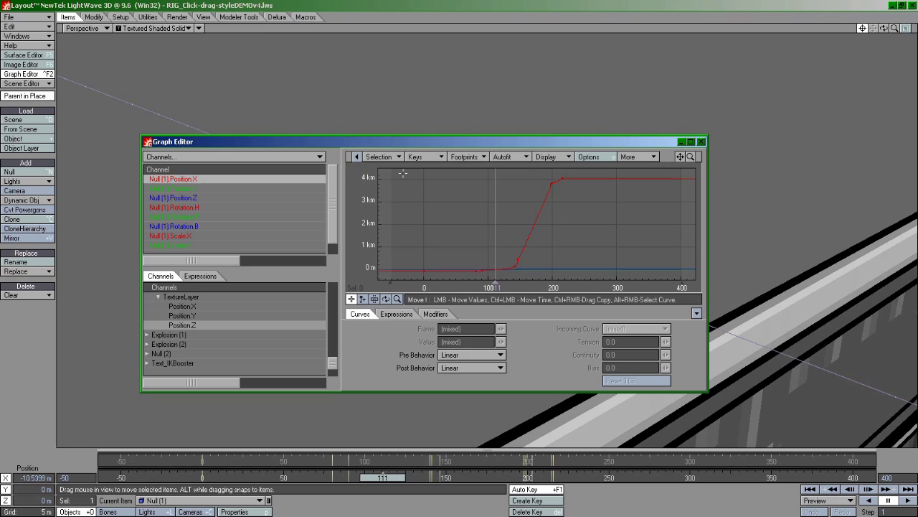
right_drag(403, 173, 666, 313)
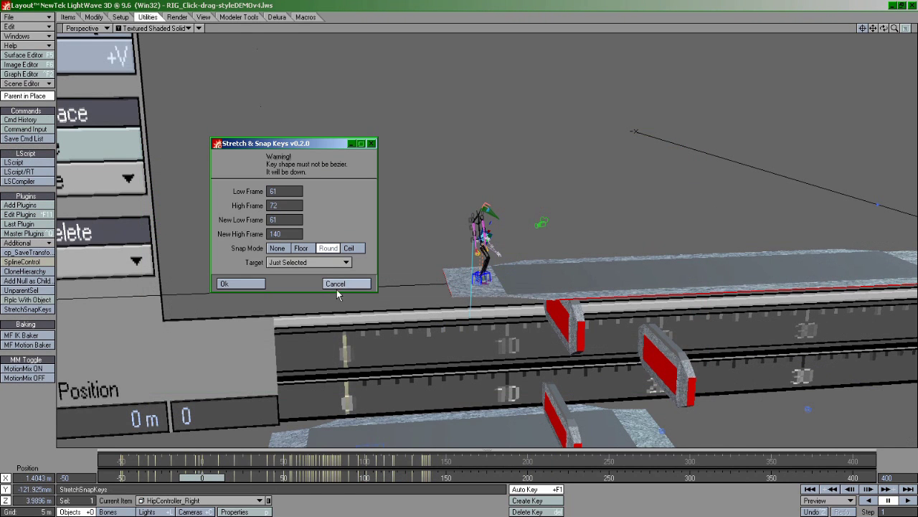
Cancel the Stretch & Snap Keys dialog and copy the retimed Position.X curve from the null
click(336, 284)
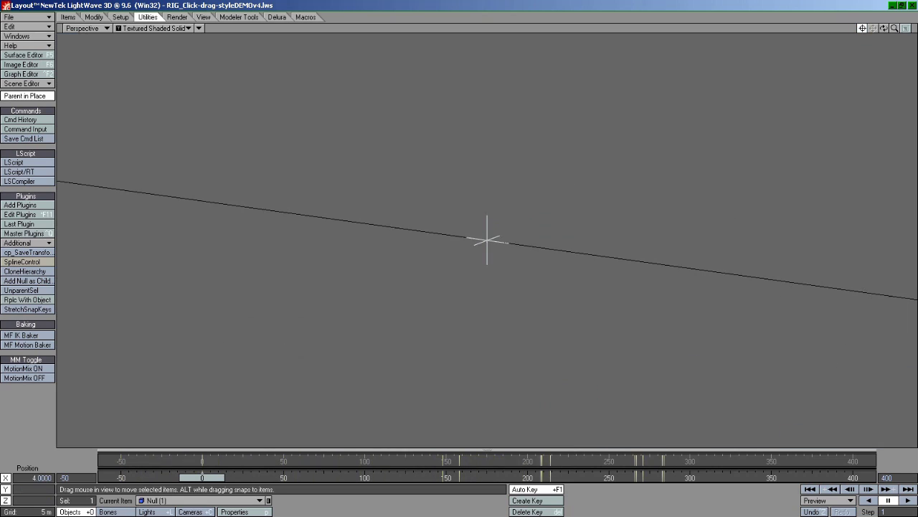
click(21, 74)
right_click(193, 176)
click(462, 210)
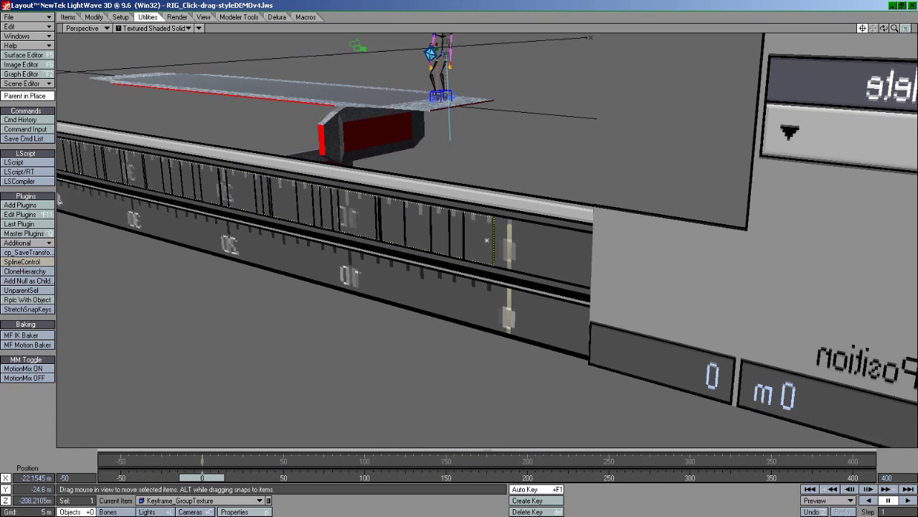
Paste the retimed curve into the X position envelope of Keyframe_GroupTexture's displacement map texture
key(p)
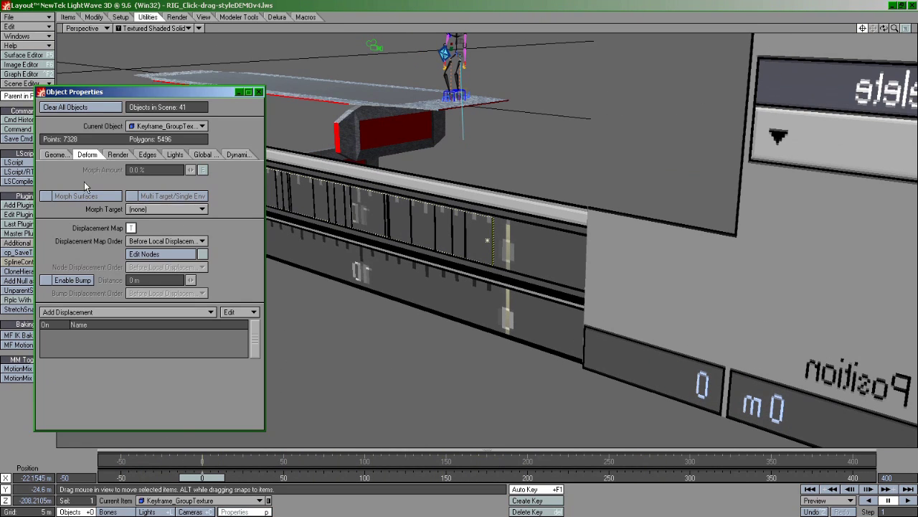
drag(144, 101, 297, 101)
click(284, 228)
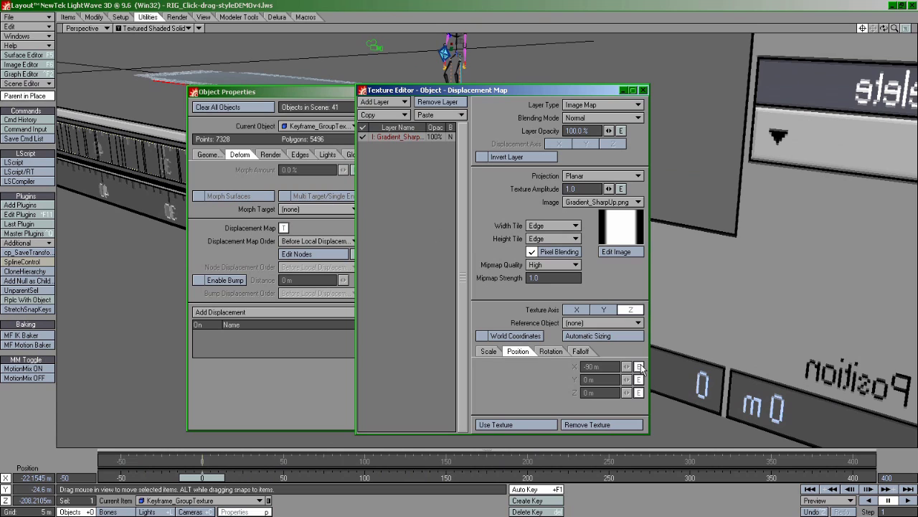
click(639, 367)
right_click(210, 179)
click(257, 231)
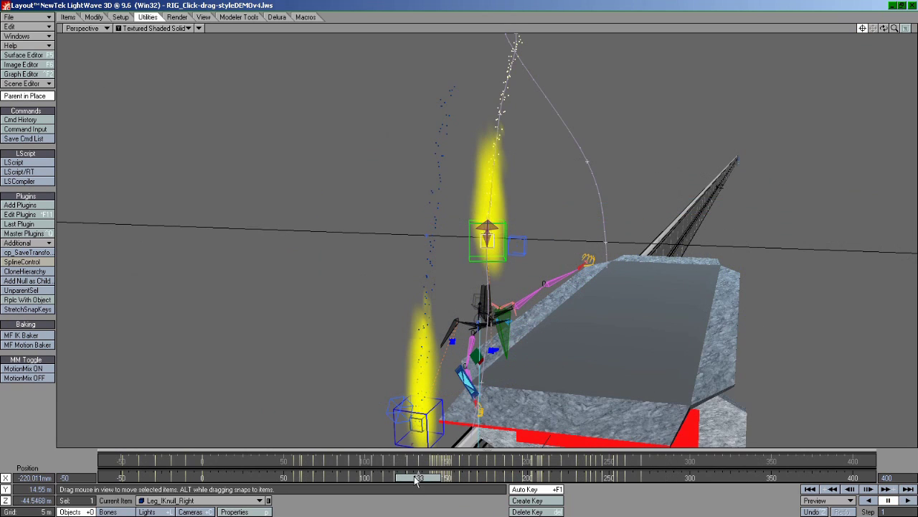
Scrub around frames 144 to 149 and examine the character's landing, motion path and explosions from several angles
drag(417, 481, 445, 479)
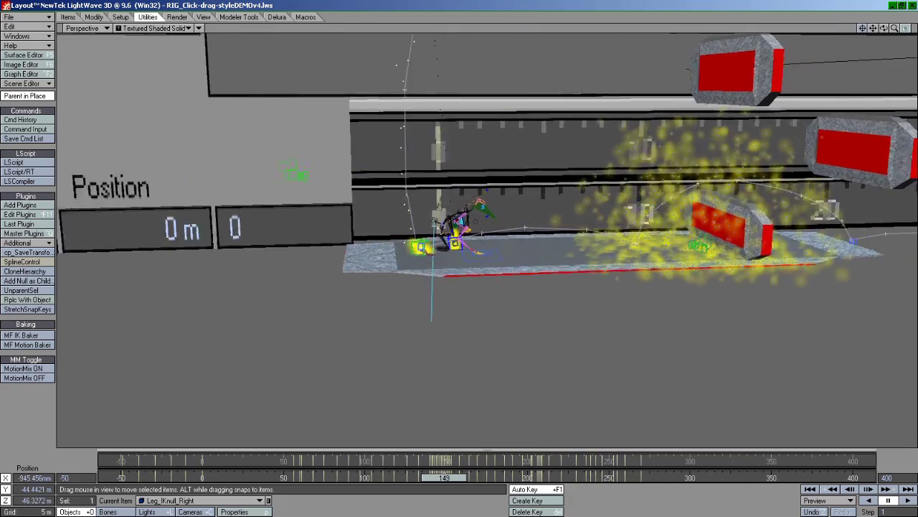
alt+shift+drag(660, 337, 496, 400)
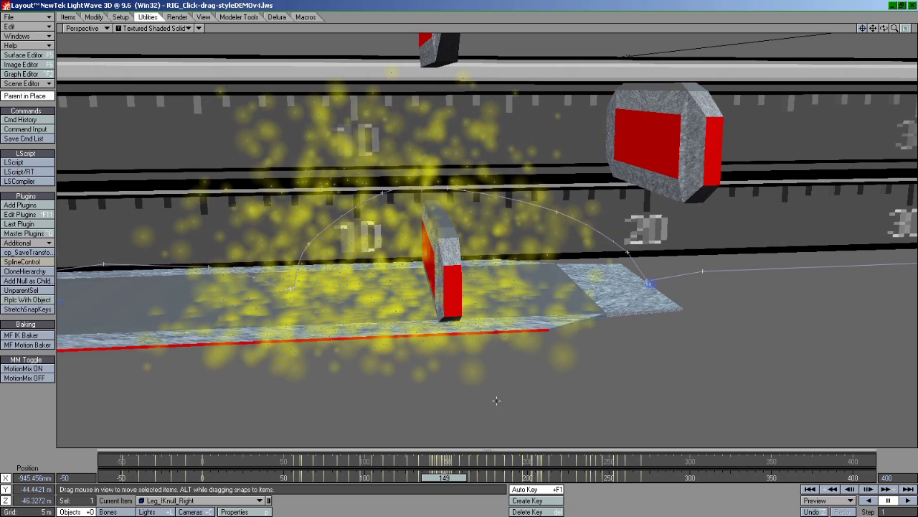
mouse_move(452, 481)
mouse_down()
mouse_move(432, 480)
mouse_move(447, 481)
mouse_up()
ctrl+alt+drag(546, 331, 497, 330)
drag(440, 472, 426, 476)
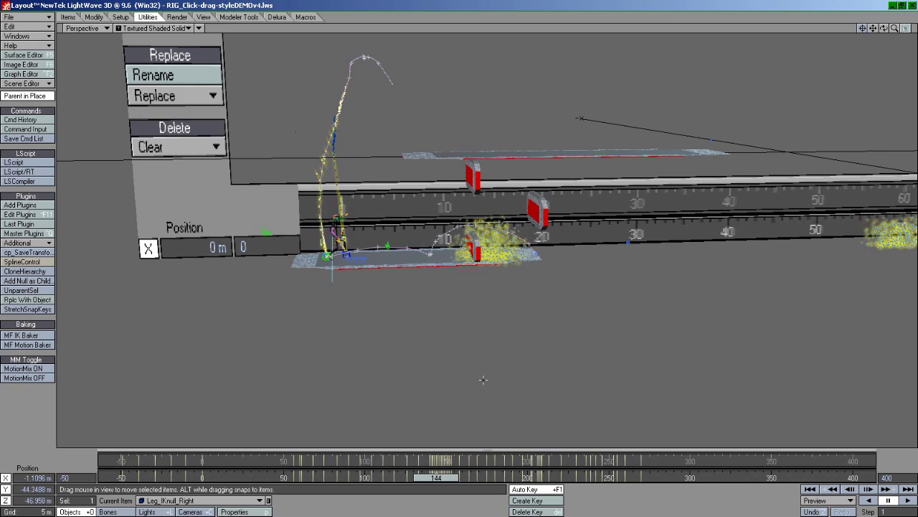
alt+drag(484, 380, 380, 401)
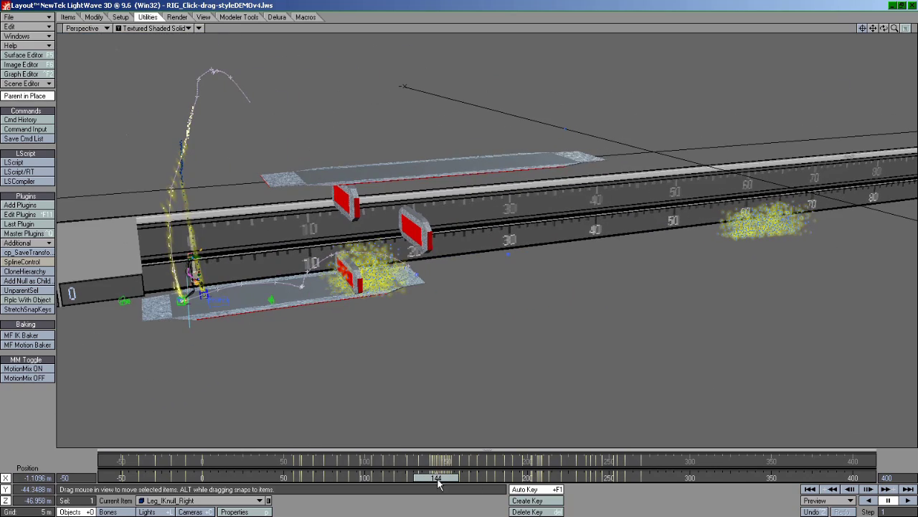
mouse_move(438, 483)
mouse_down()
mouse_move(422, 477)
mouse_move(437, 477)
mouse_up()
alt+drag(475, 399, 402, 320)
alt+shift+drag(311, 320, 543, 325)
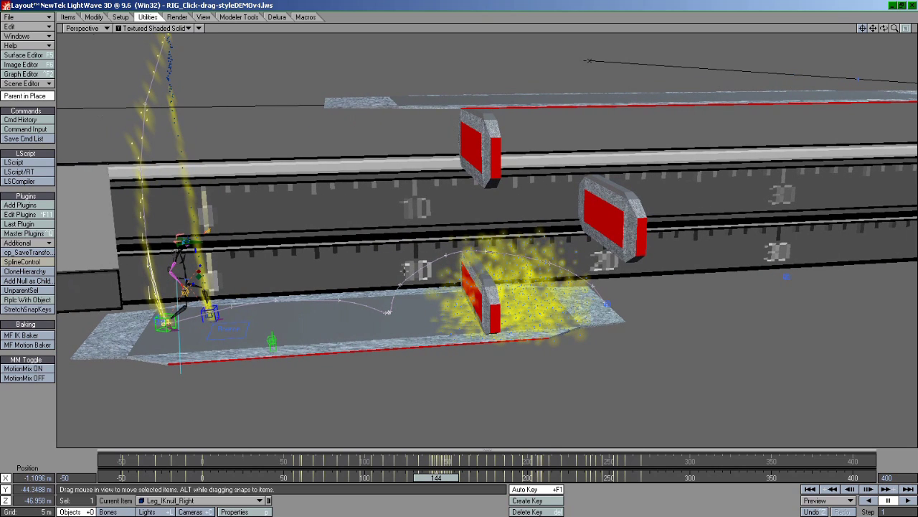